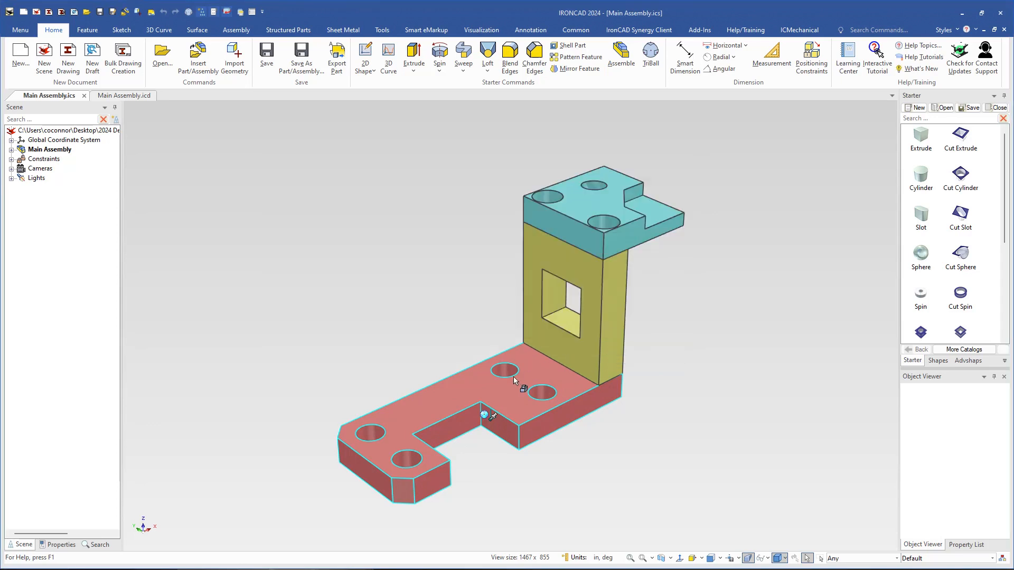
- Check the custom properties of the cylindrical hole feature nearest the chamfered end of the red base plate
{"action": "left_click", "coordinate": [409, 460]}
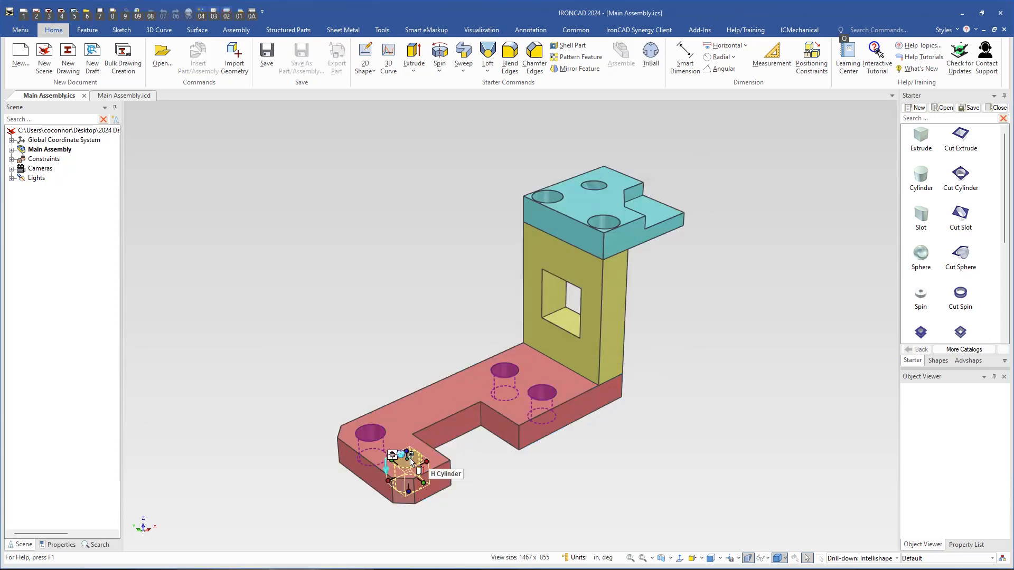
{"action": "right_click", "coordinate": [414, 462]}
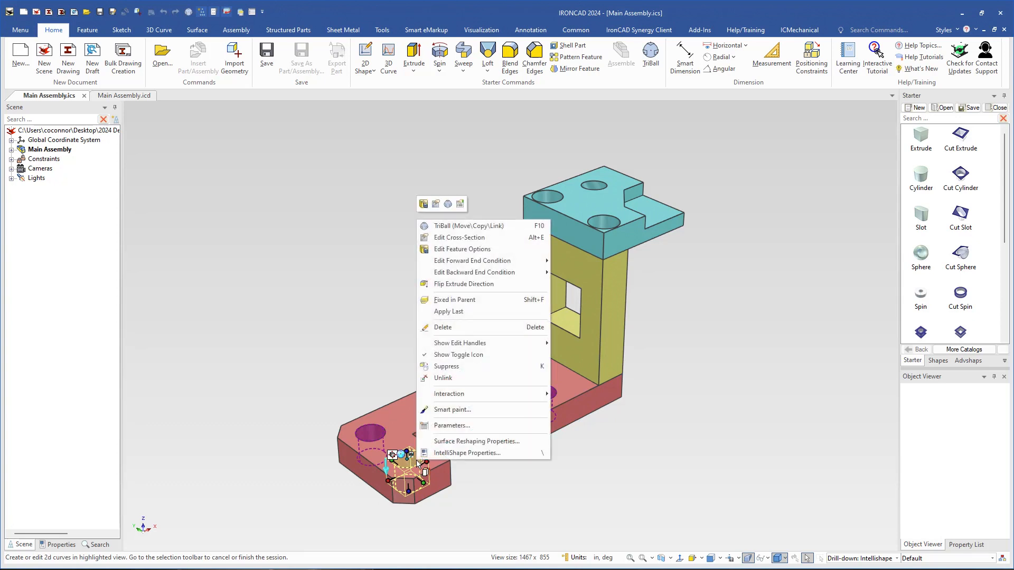
{"action": "left_click", "coordinate": [447, 461]}
{"action": "left_click", "coordinate": [127, 252]}
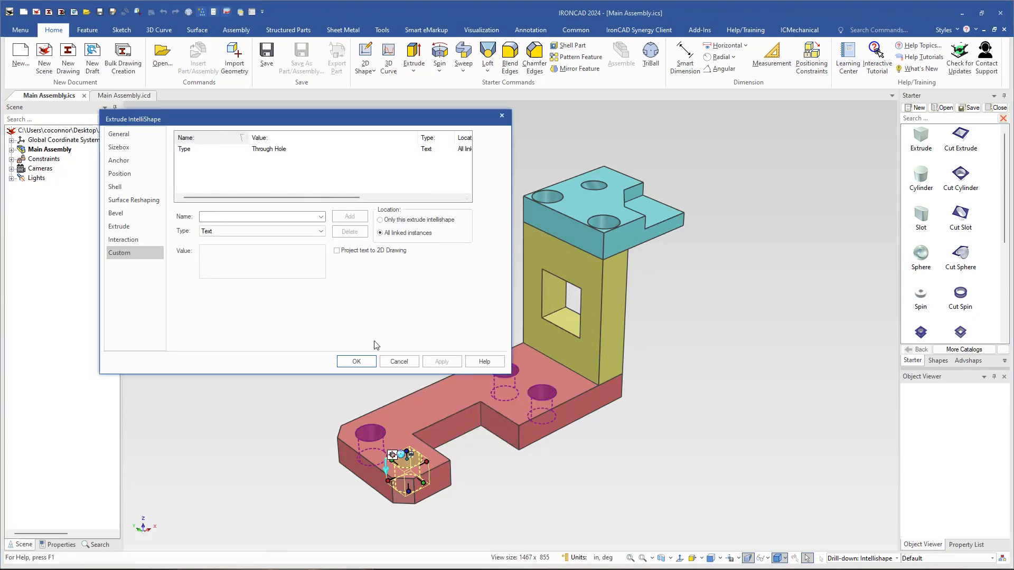
{"action": "left_click", "coordinate": [399, 365]}
- Select the yellow upright's square cutout, and check the custom properties of the stepped corner cut on the blue top plate
{"action": "left_click", "coordinate": [558, 315]}
{"action": "key", "text": "alt"}
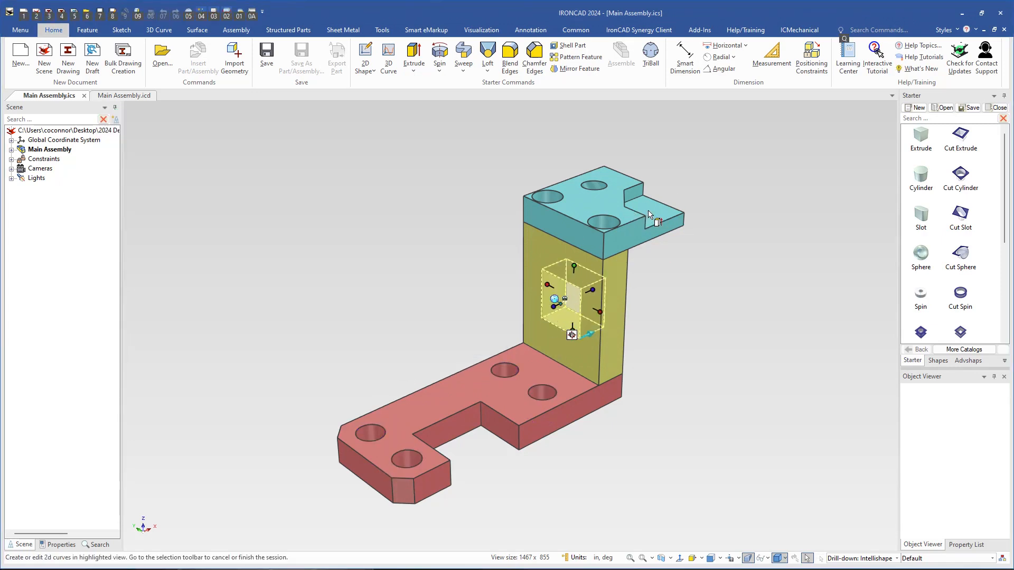
{"action": "left_click", "coordinate": [649, 211]}
{"action": "left_click", "coordinate": [648, 205]}
{"action": "left_click", "coordinate": [648, 205]}
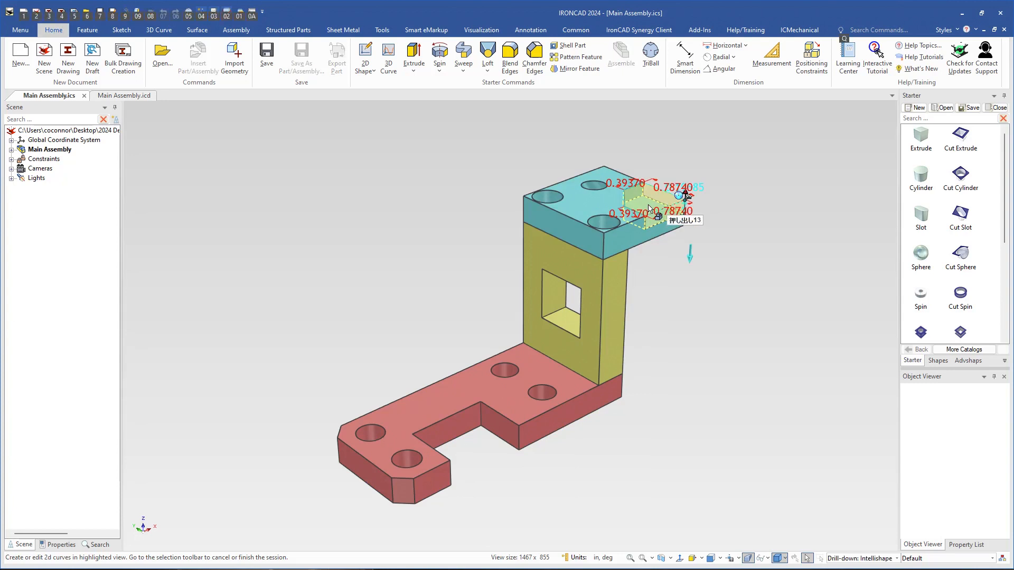
{"action": "right_click", "coordinate": [641, 200]}
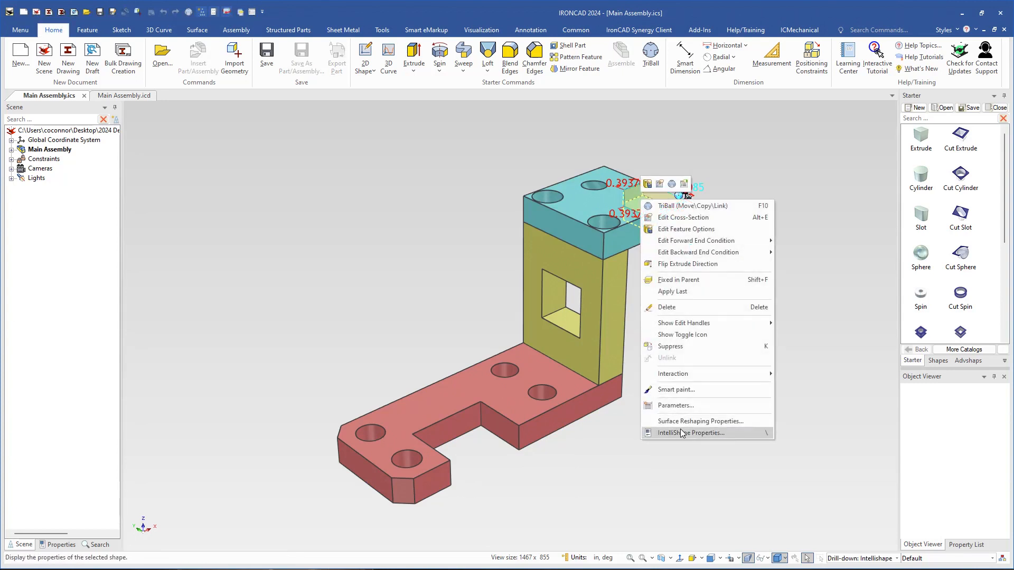
{"action": "left_click", "coordinate": [681, 433]}
{"action": "left_click", "coordinate": [123, 253]}
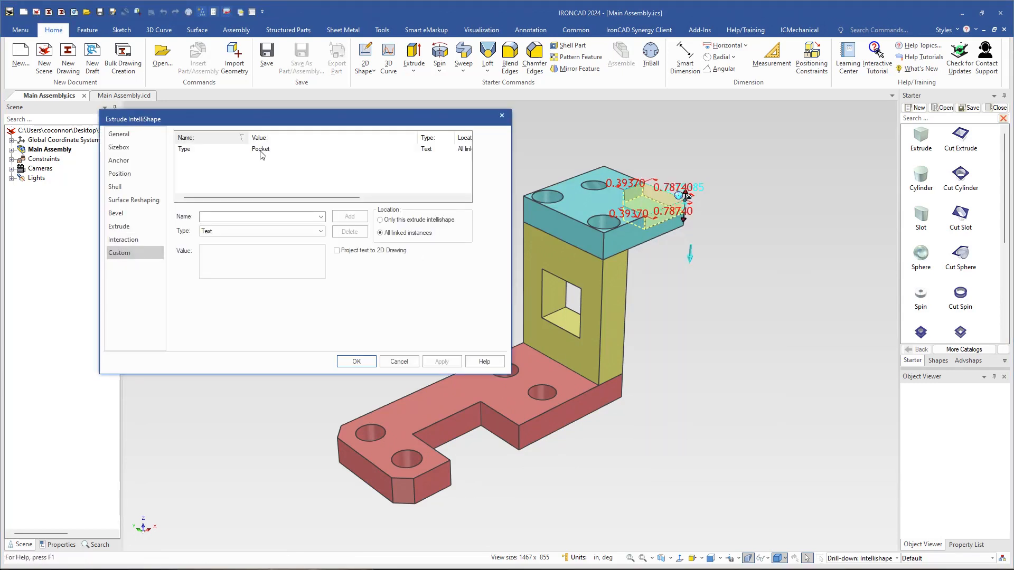
{"action": "left_click", "coordinate": [401, 361]}
{"action": "left_click", "coordinate": [270, 229]}
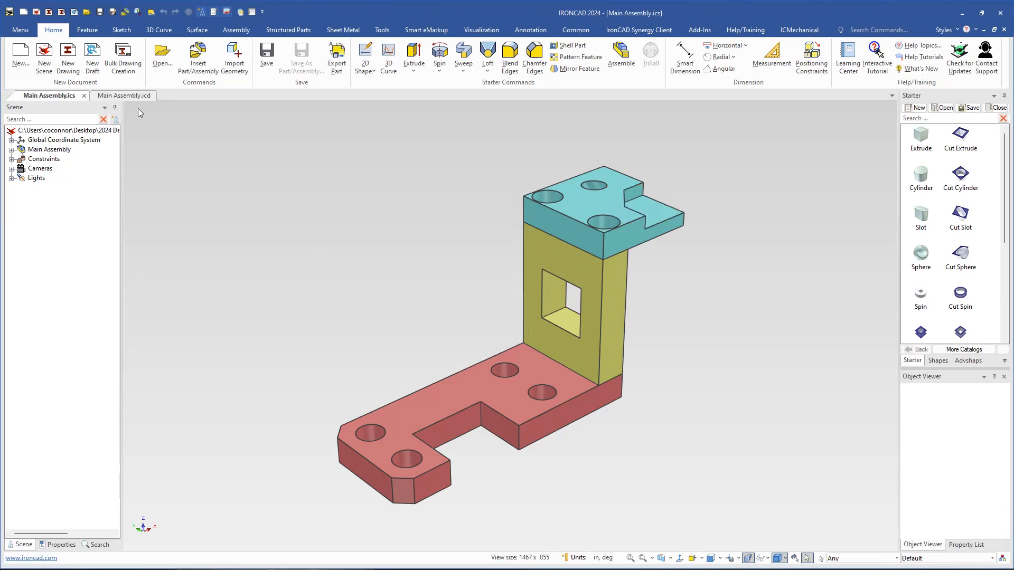
- In the Main Assembly.icd drawing, check the top view's properties for the Enable Custom Property Mapping option
{"action": "left_click", "coordinate": [129, 96]}
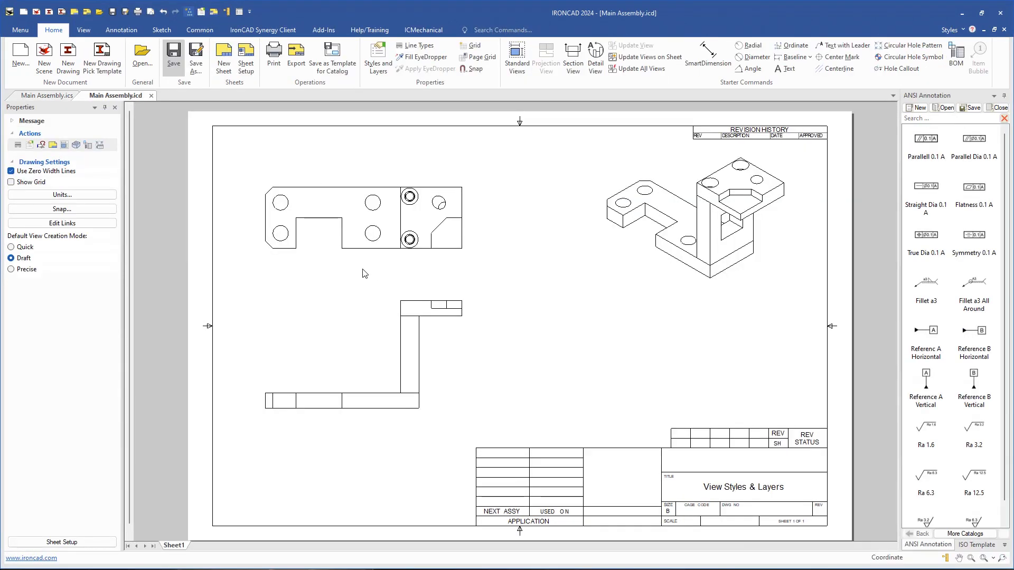
{"action": "left_click", "coordinate": [361, 235]}
{"action": "right_click", "coordinate": [361, 232]}
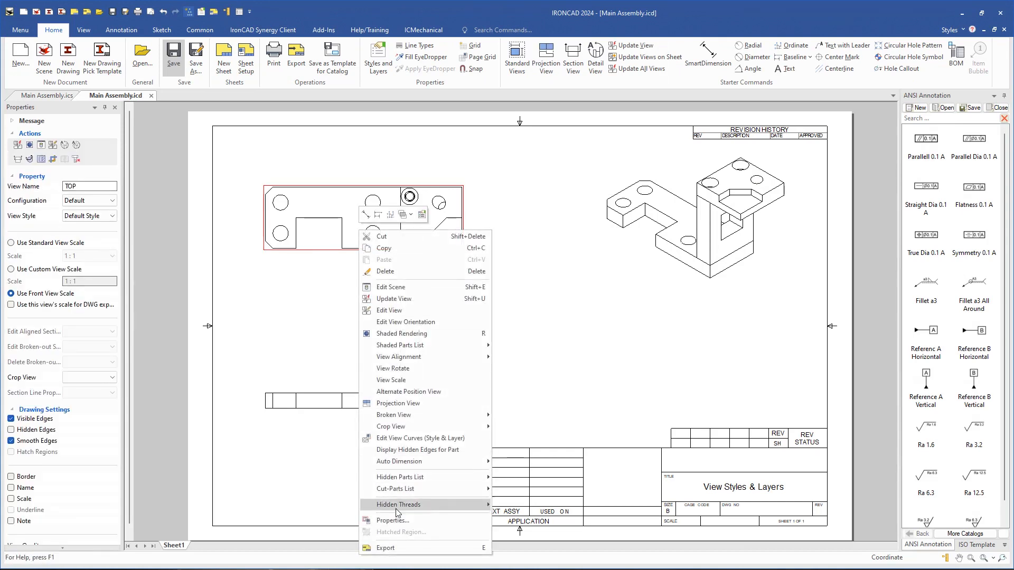
{"action": "left_click", "coordinate": [405, 522]}
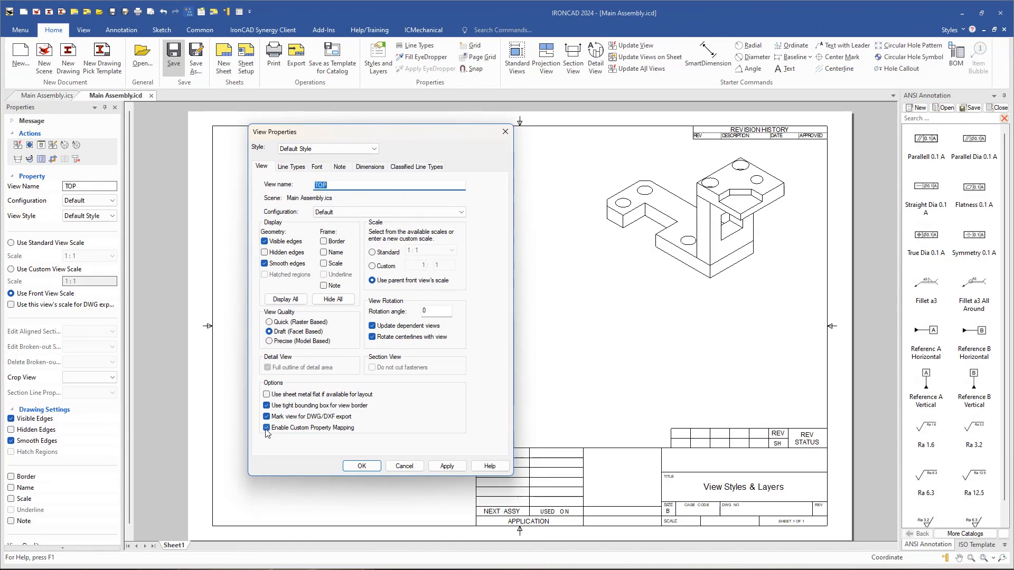
{"action": "left_click", "coordinate": [404, 466]}
{"action": "left_click", "coordinate": [217, 178]}
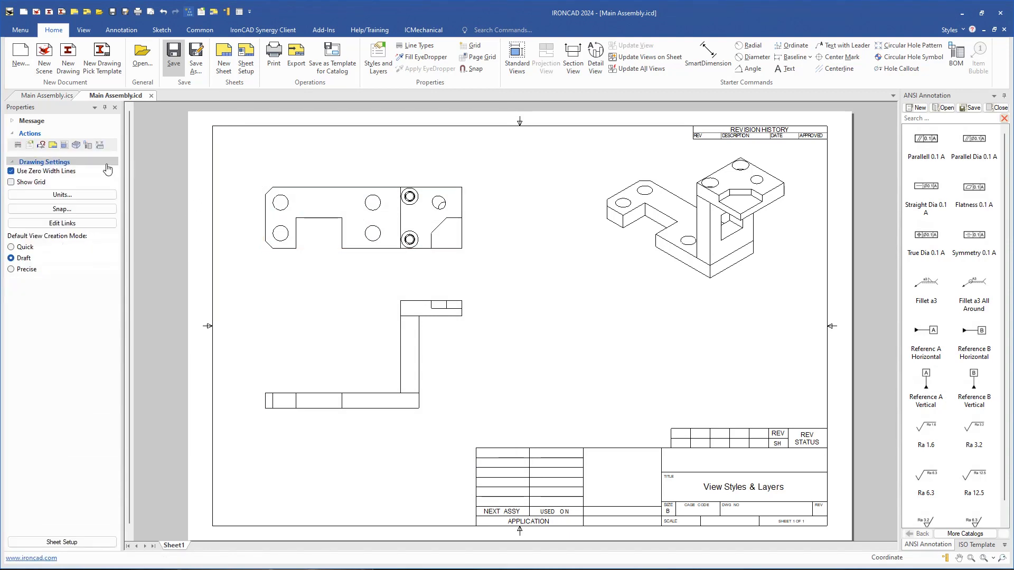
- Add a drawing layer named Pocket with the layer color used on draw
{"action": "left_click", "coordinate": [30, 146]}
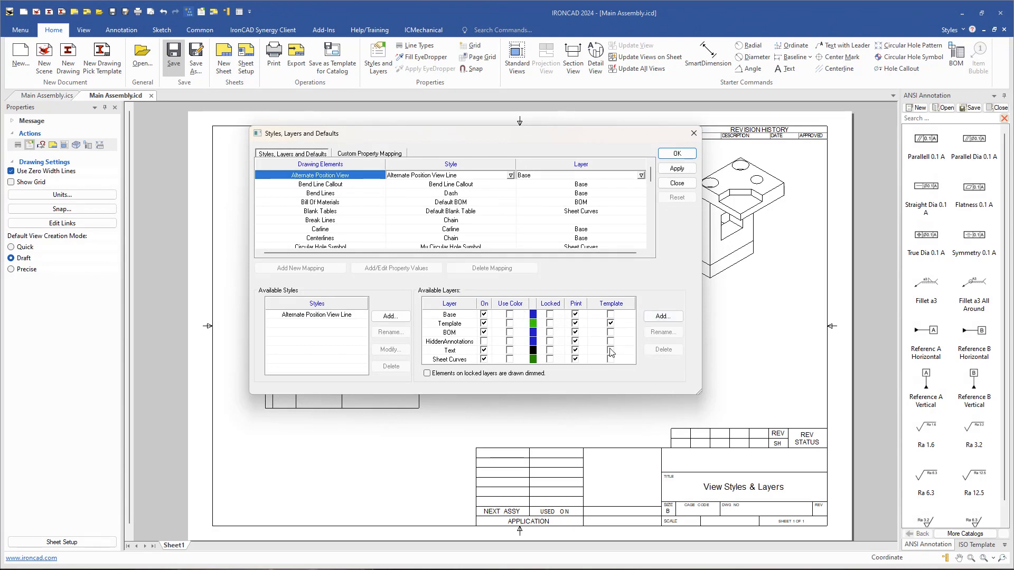
{"action": "left_click", "coordinate": [662, 315]}
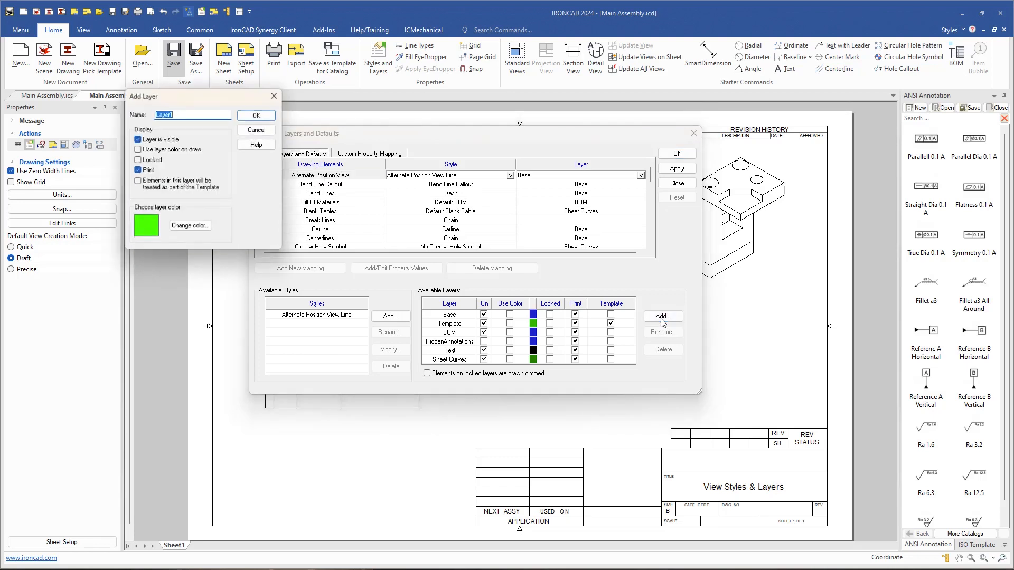
{"action": "type", "text": "Pocket"}
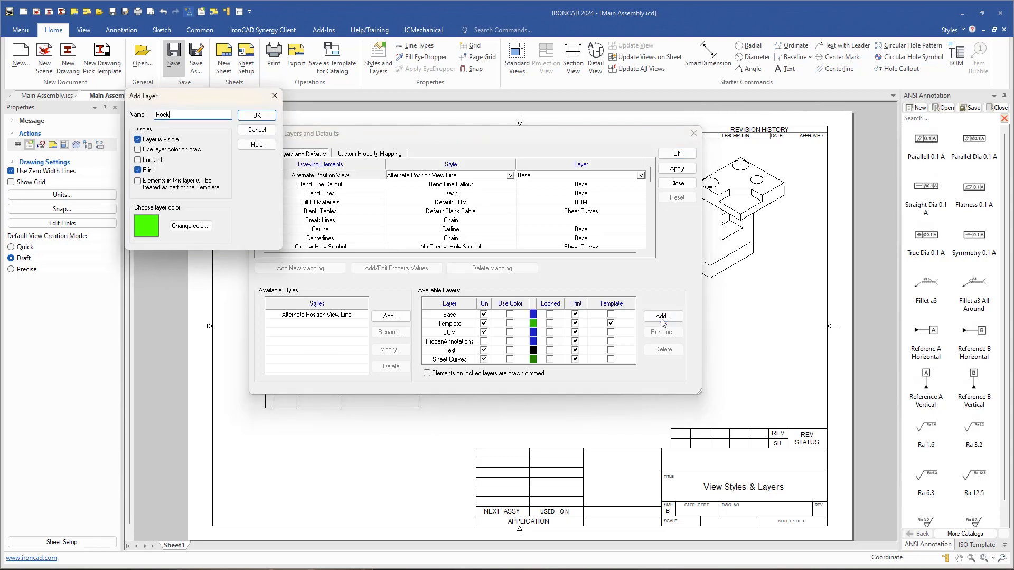
{"action": "left_click", "coordinate": [137, 149]}
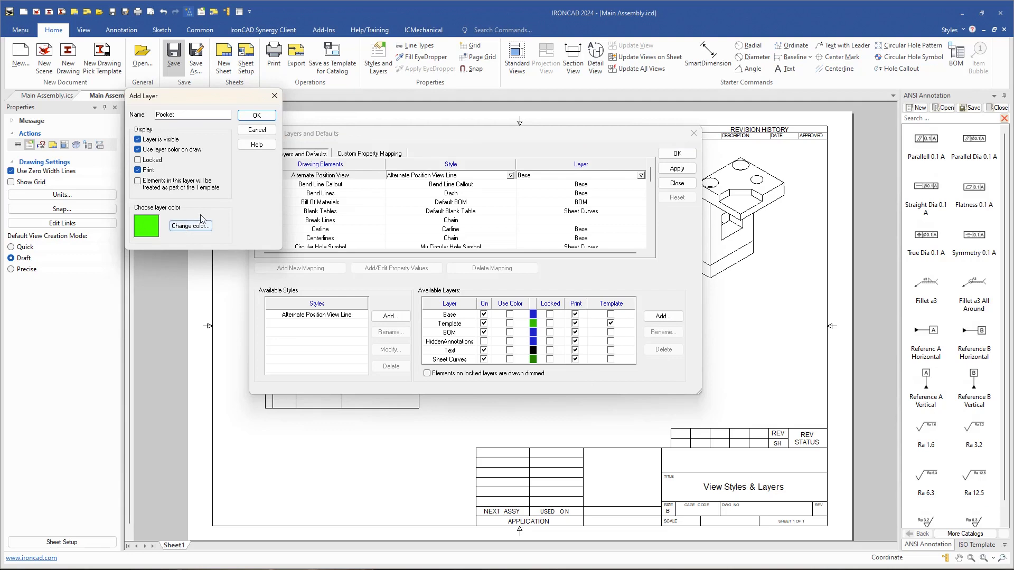
{"action": "left_click", "coordinate": [257, 115]}
- Add a layer named Cut with an orange color that is used on draw
{"action": "left_click", "coordinate": [661, 316]}
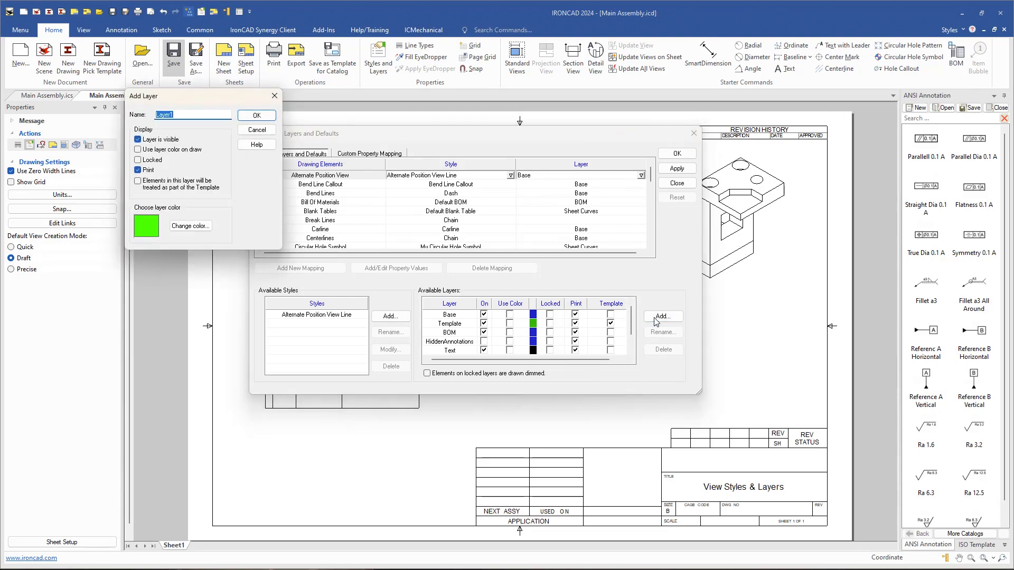
{"action": "type", "text": "Cut"}
{"action": "left_click", "coordinate": [144, 153]}
{"action": "left_click", "coordinate": [190, 226]}
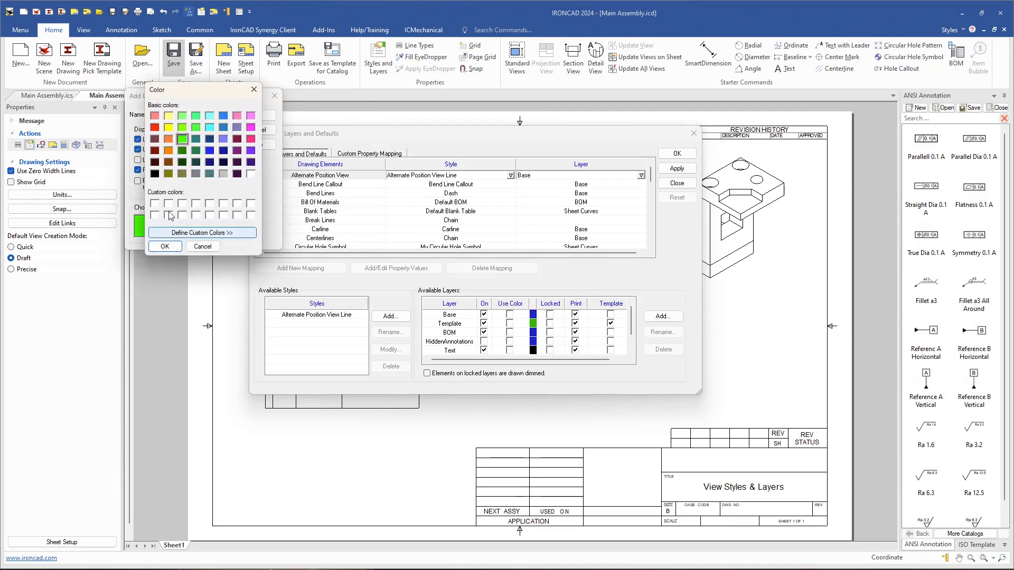
{"action": "left_click", "coordinate": [168, 151]}
{"action": "left_click", "coordinate": [165, 247]}
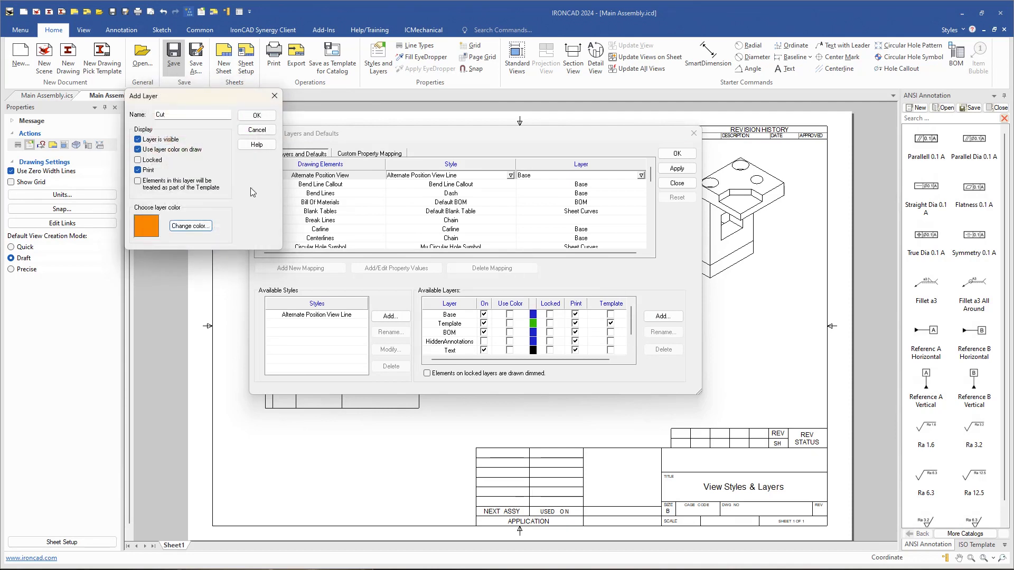
{"action": "left_click", "coordinate": [264, 115]}
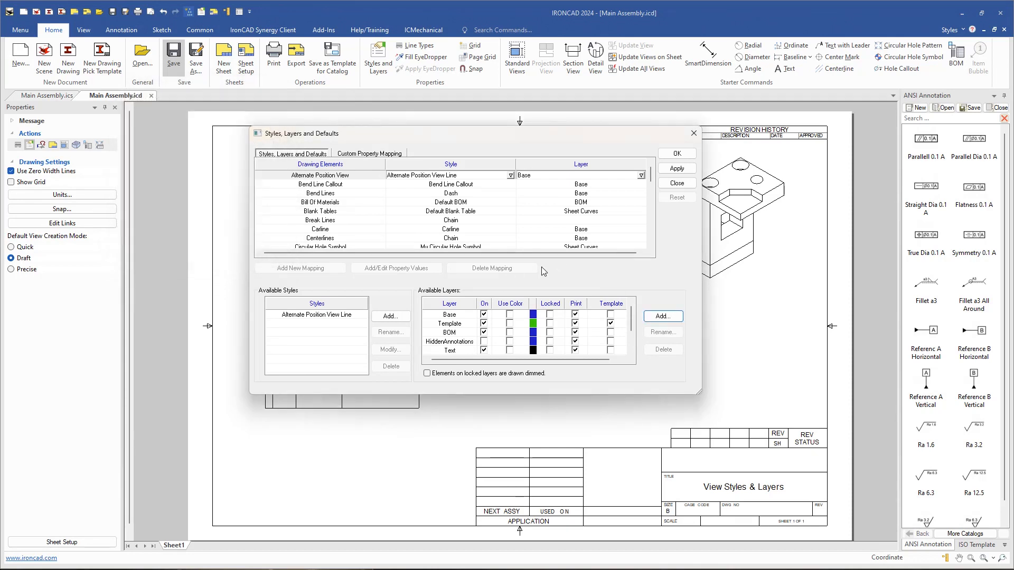
- Add a layer named Hole with a blue color that is used on draw
{"action": "left_click", "coordinate": [663, 316]}
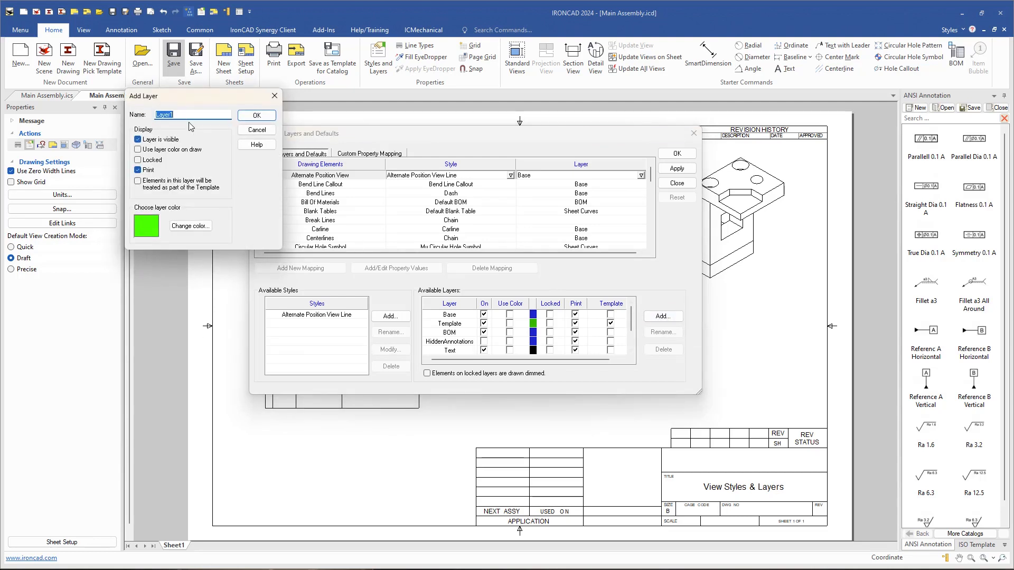
{"action": "type", "text": "Hole"}
{"action": "left_click", "coordinate": [189, 226]}
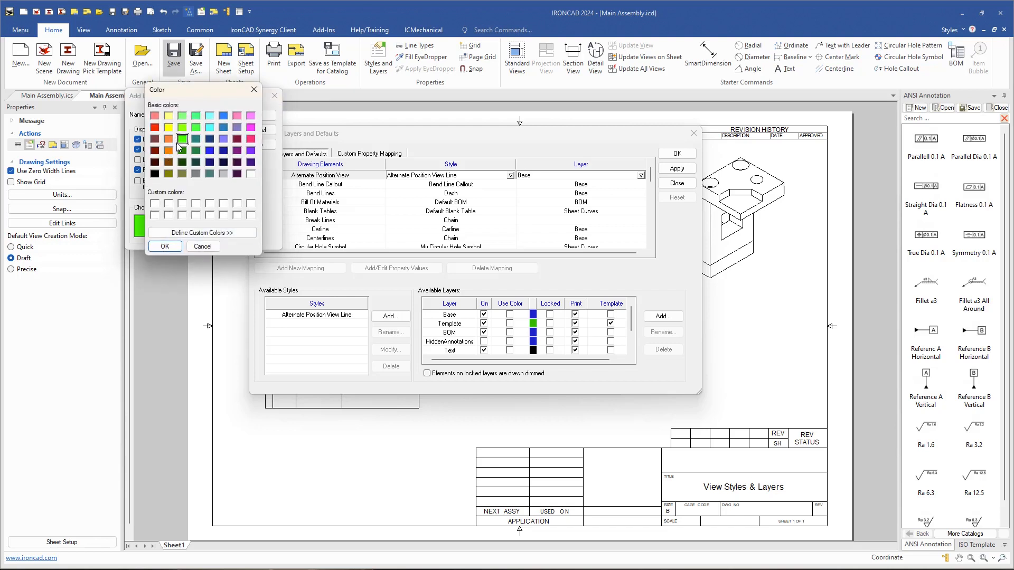
{"action": "left_click", "coordinate": [221, 130]}
{"action": "left_click", "coordinate": [221, 117]}
{"action": "left_click", "coordinate": [167, 246]}
{"action": "left_click", "coordinate": [257, 115]}
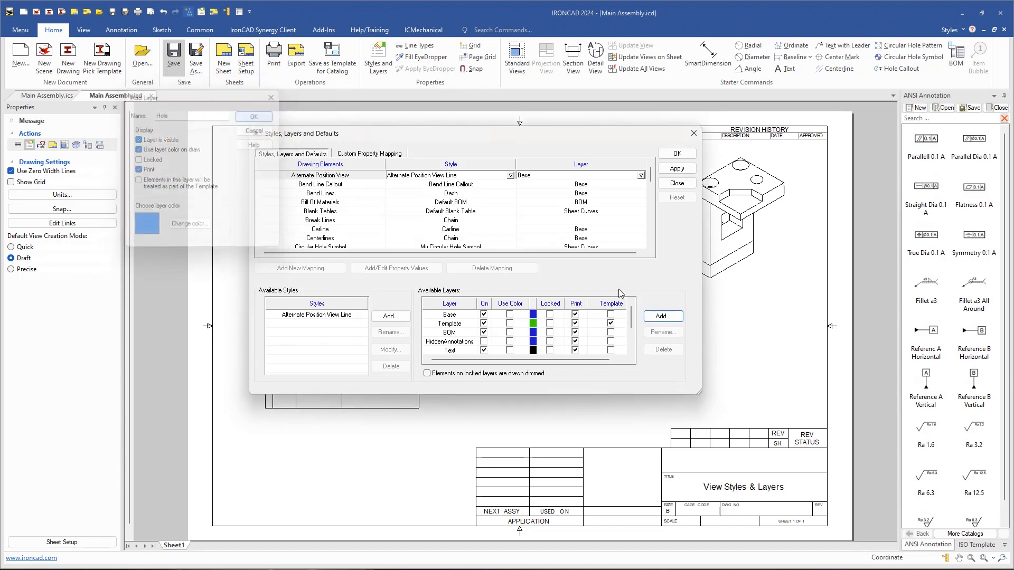
- Add a layer named Part with a red color used on draw, and review the new layers in the list
{"action": "left_click", "coordinate": [663, 315]}
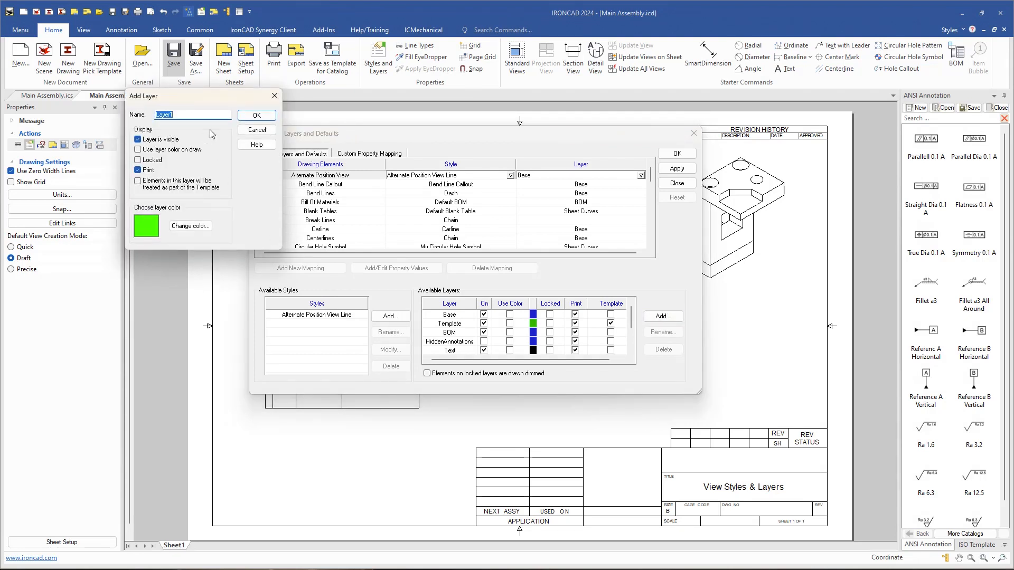
{"action": "type", "text": "Part"}
{"action": "left_click", "coordinate": [138, 149]}
{"action": "left_click", "coordinate": [190, 226]}
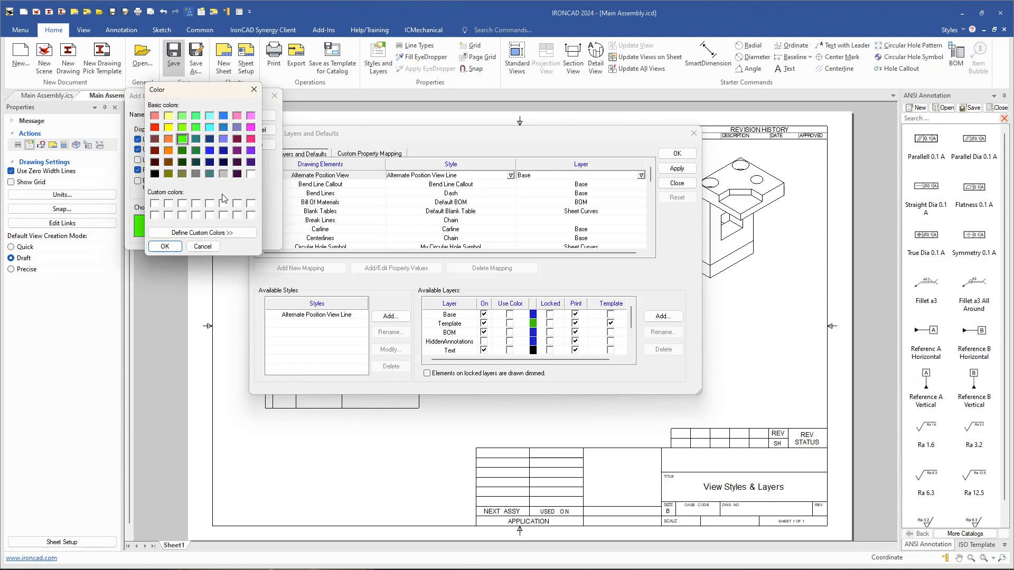
{"action": "left_click", "coordinate": [154, 127]}
{"action": "left_click", "coordinate": [165, 247]}
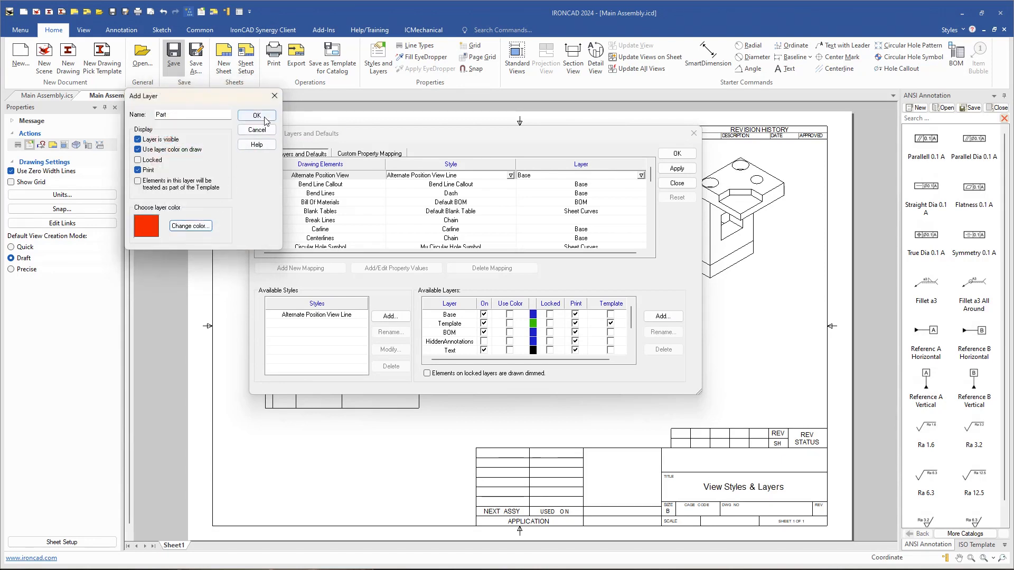
{"action": "left_click", "coordinate": [256, 115]}
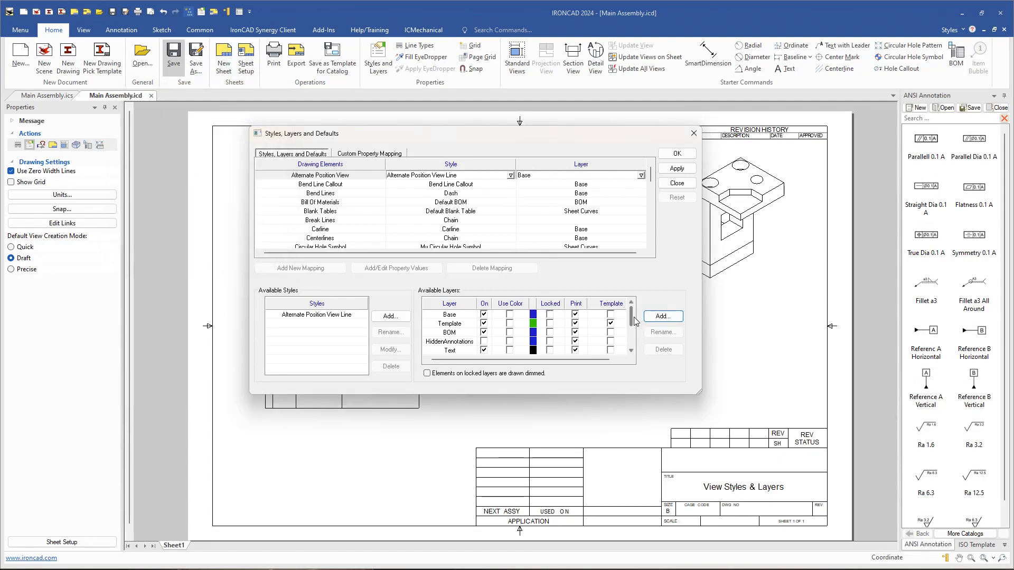
{"action": "left_click_drag", "start_coordinate": [631, 323], "coordinate": [629, 350]}
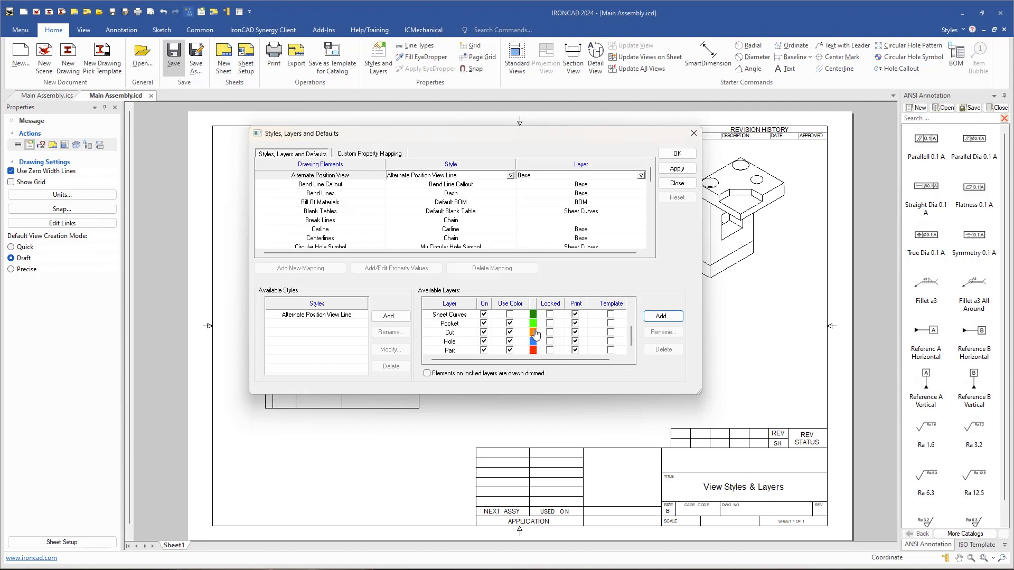
- Create a custom property mapping for the Type property that assigns the value Part to the Part layer
{"action": "left_click", "coordinate": [362, 155]}
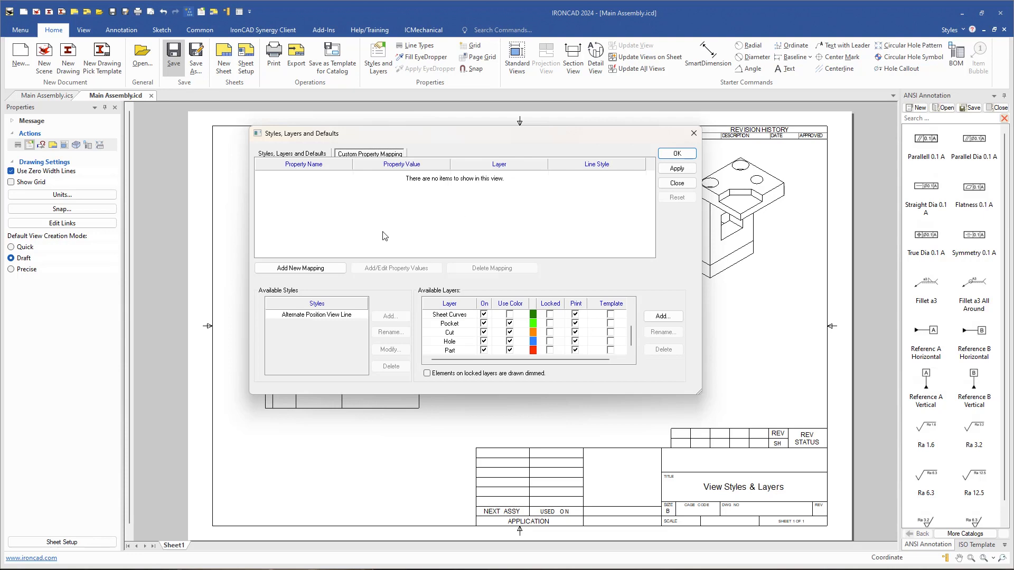
{"action": "left_click", "coordinate": [311, 269]}
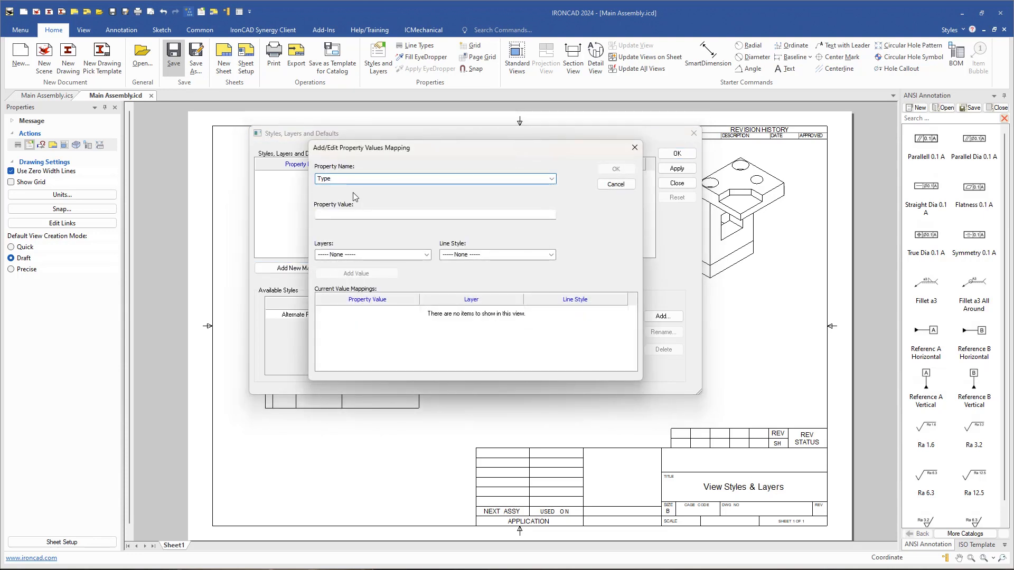
{"action": "left_click", "coordinate": [329, 215]}
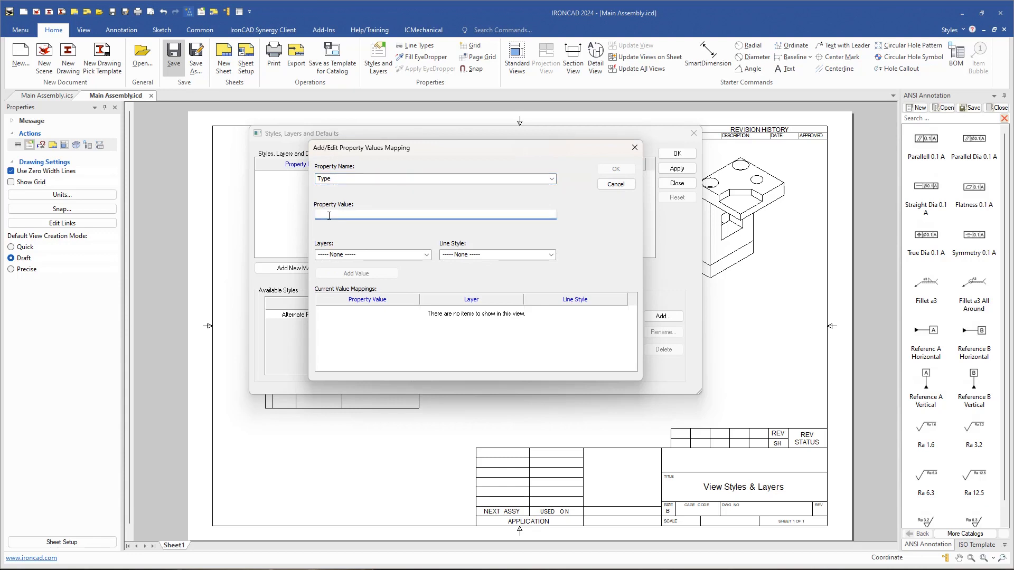
{"action": "type", "text": "Part"}
{"action": "left_click", "coordinate": [426, 254]}
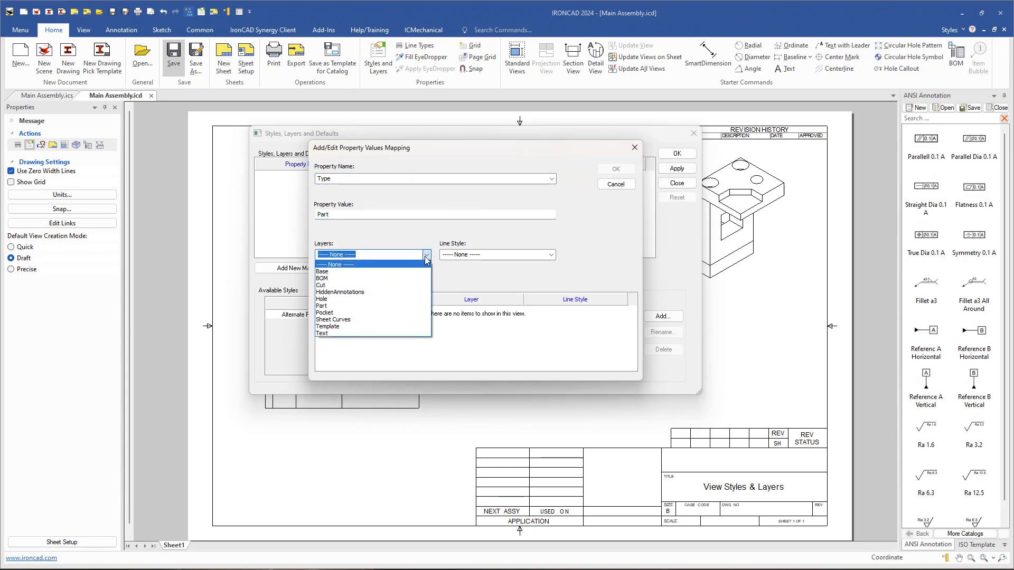
{"action": "left_click", "coordinate": [399, 306]}
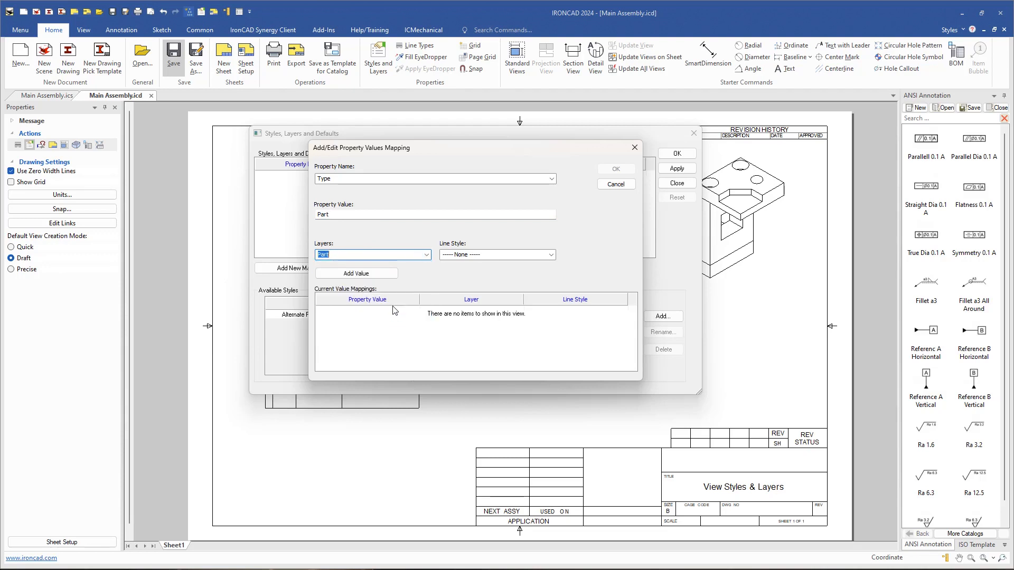
{"action": "left_click", "coordinate": [370, 274]}
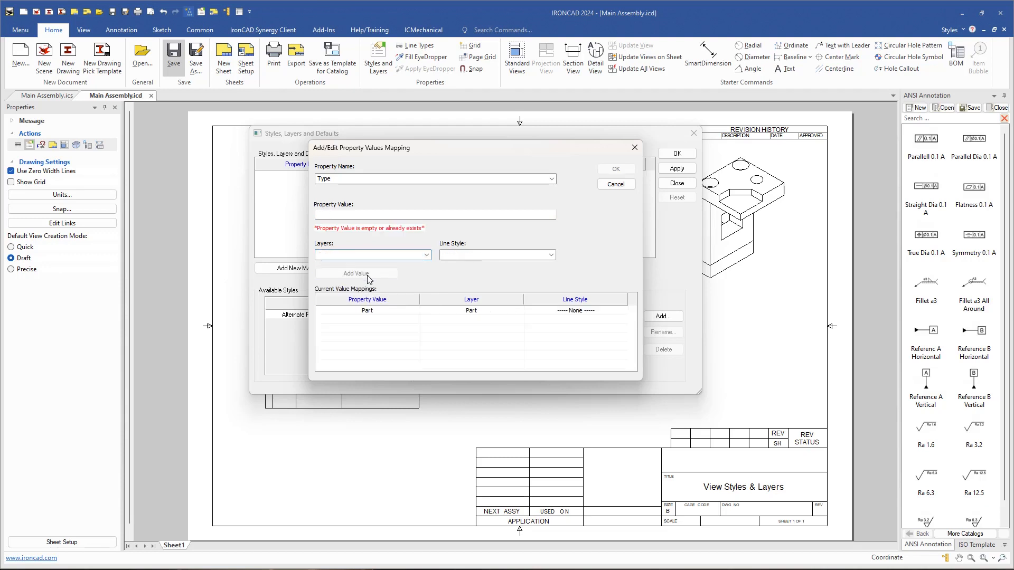
- Add a Type property value mapping that assigns Cut to the Cut layer with the Dot line style
{"action": "left_click", "coordinate": [335, 218]}
{"action": "type", "text": "Cut"}
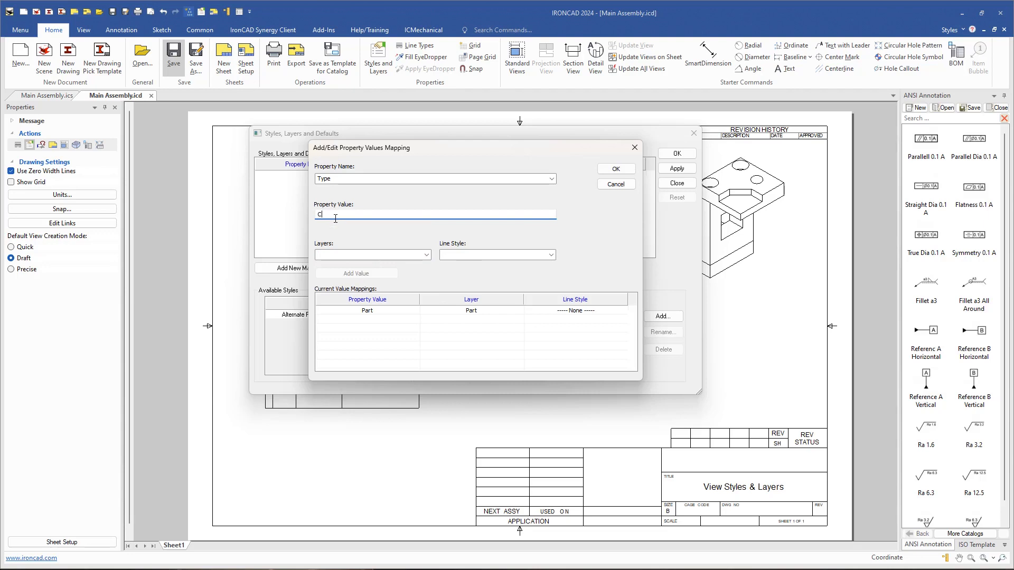
{"action": "left_click", "coordinate": [427, 255]}
{"action": "left_click", "coordinate": [369, 287]}
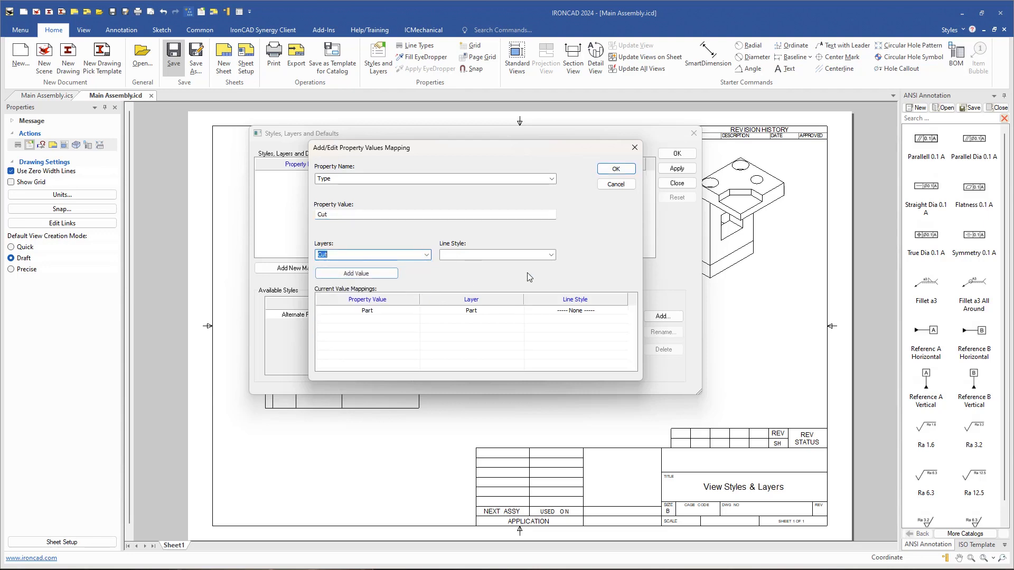
{"action": "left_click", "coordinate": [551, 255]}
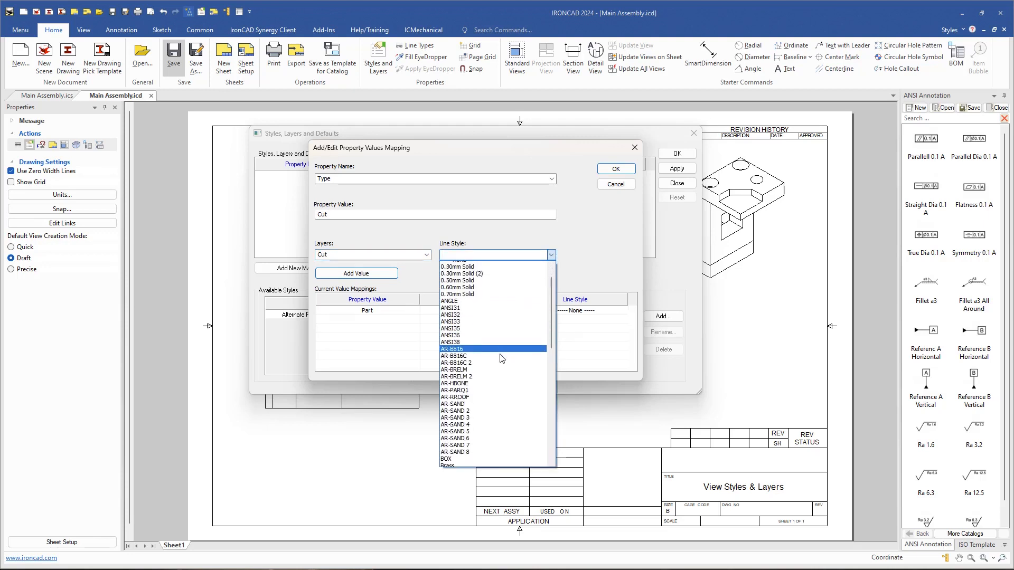
{"action": "scroll", "coordinate": [502, 364], "scroll_direction": "down", "scroll_amount": 6}
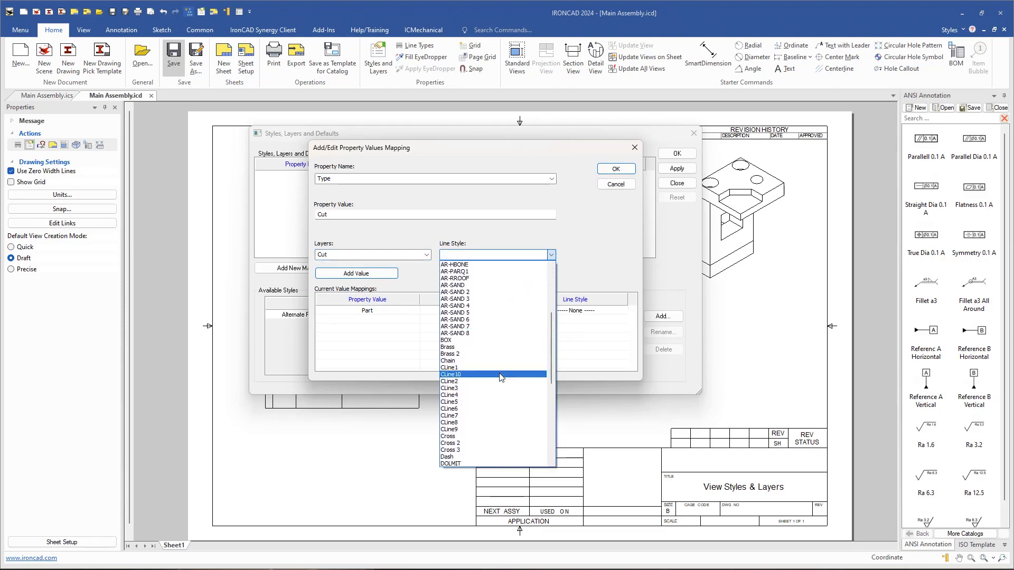
{"action": "scroll", "coordinate": [501, 378], "scroll_direction": "down", "scroll_amount": 1}
{"action": "left_click", "coordinate": [481, 450]}
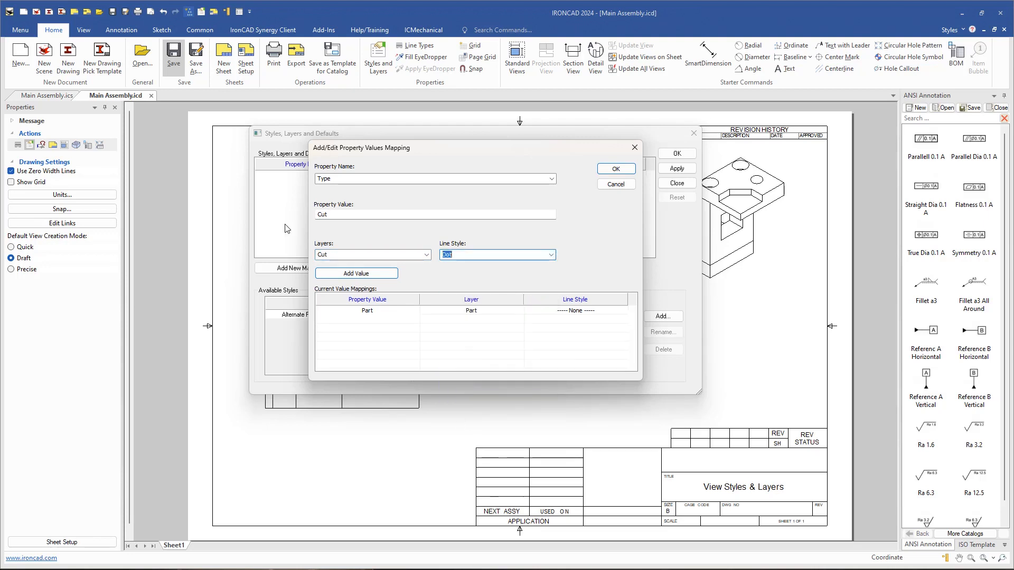
{"action": "left_click", "coordinate": [386, 274]}
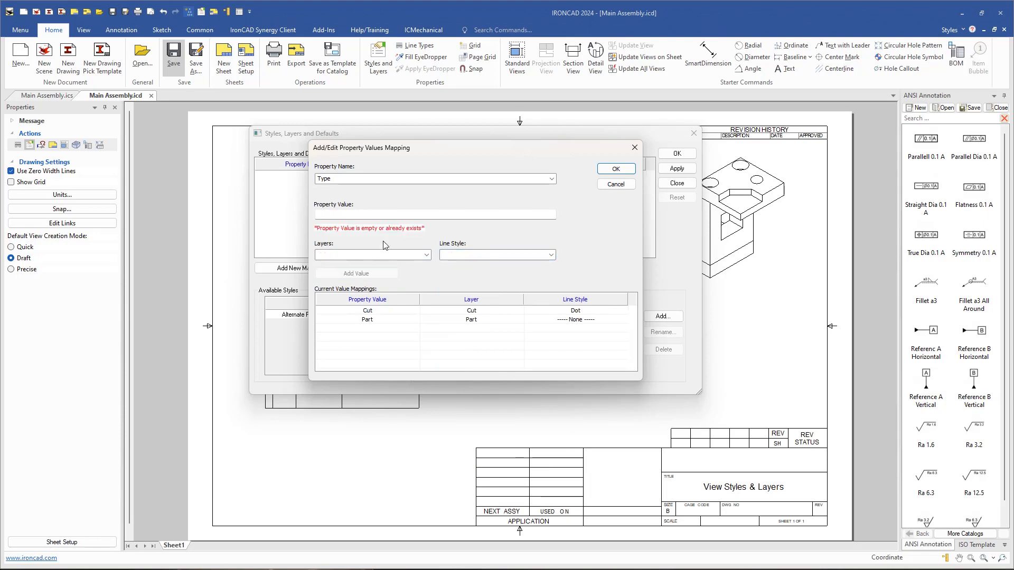
- Add a Type property value mapping that assigns Through Hole to the Hole layer
{"action": "left_click", "coordinate": [355, 215]}
{"action": "type", "text": "C"}
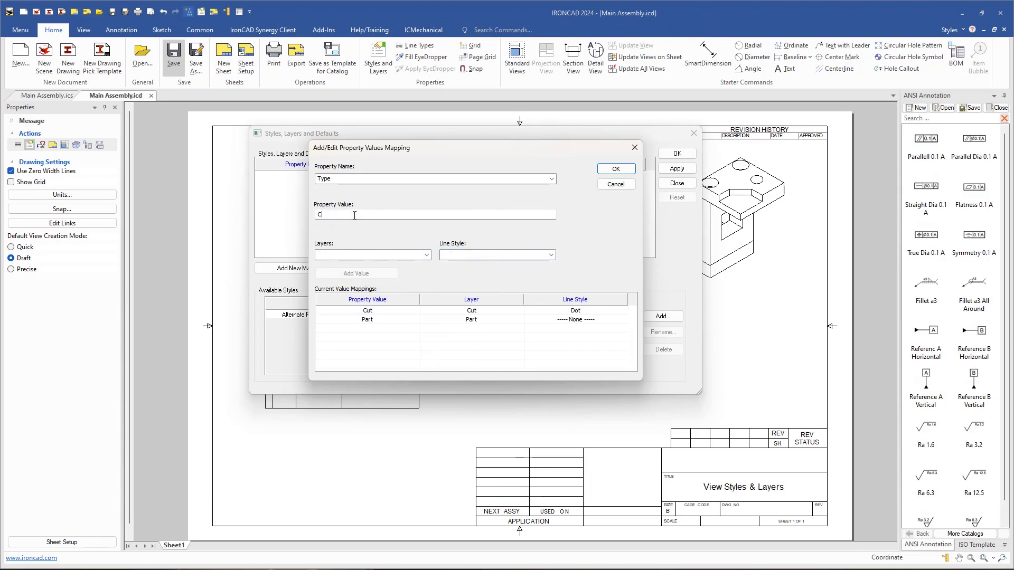
{"action": "key", "text": "BackSpace"}
{"action": "type", "text": "Through Hole"}
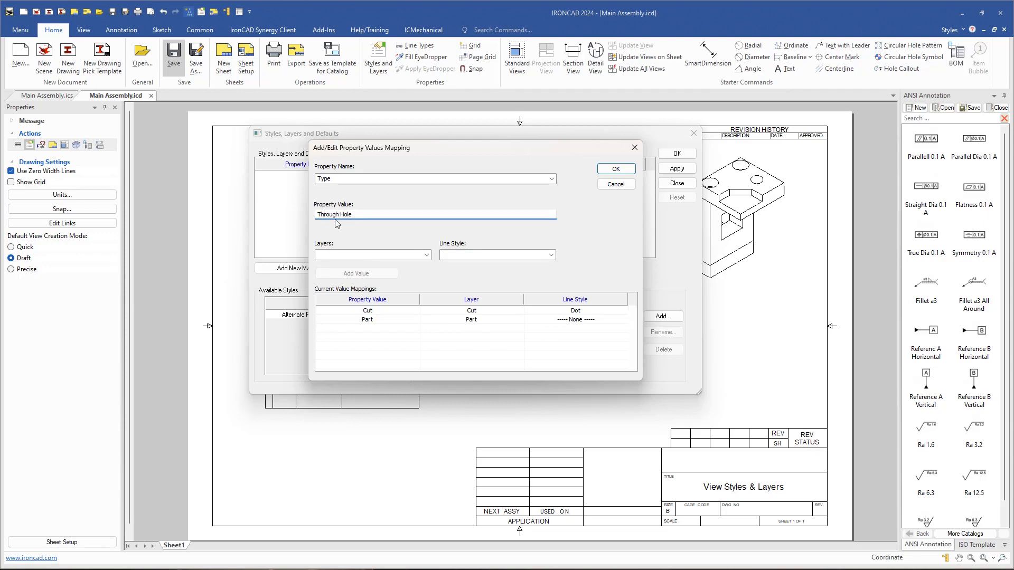
{"action": "left_click", "coordinate": [426, 256]}
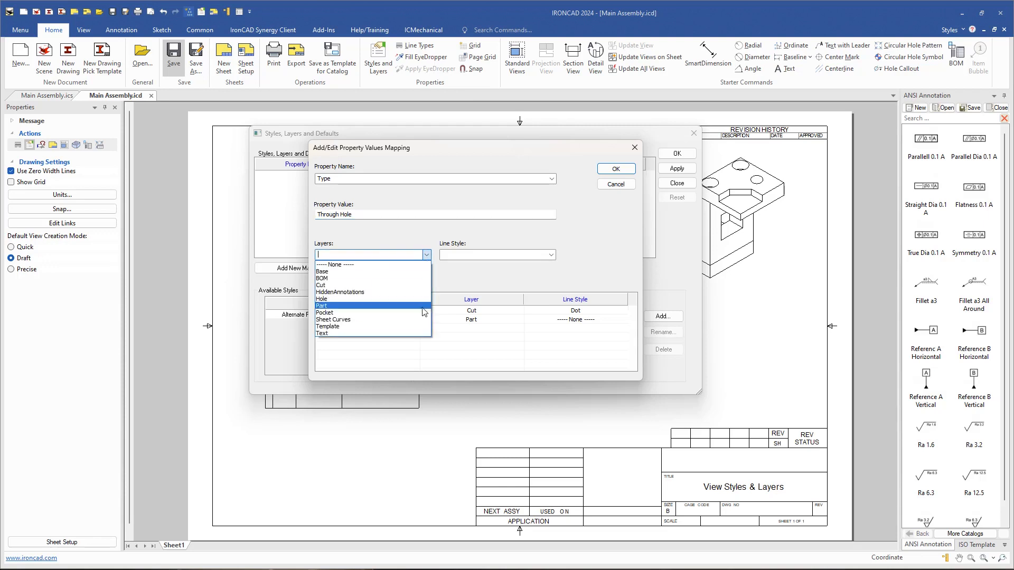
{"action": "left_click", "coordinate": [393, 292]}
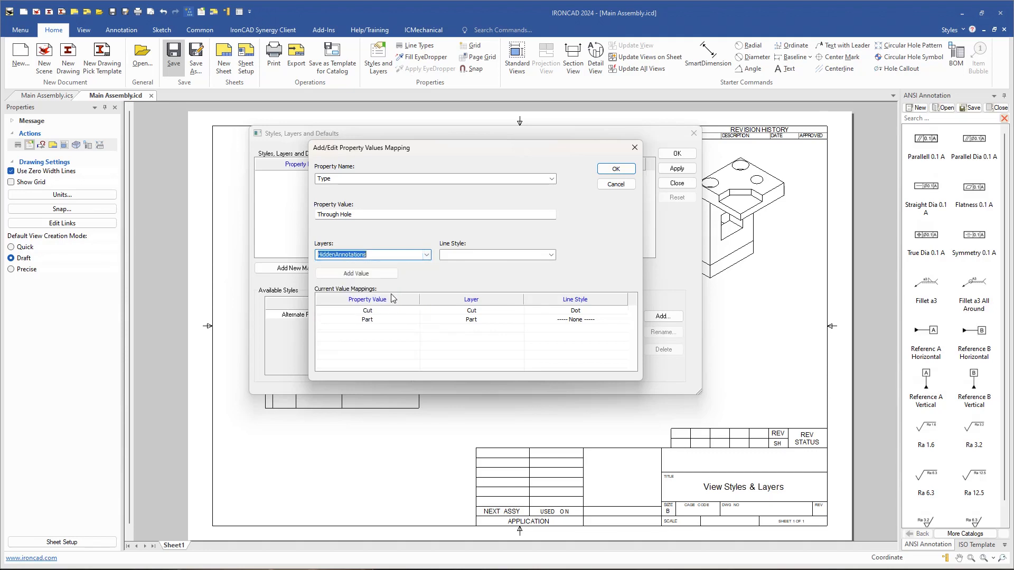
{"action": "left_click", "coordinate": [427, 254]}
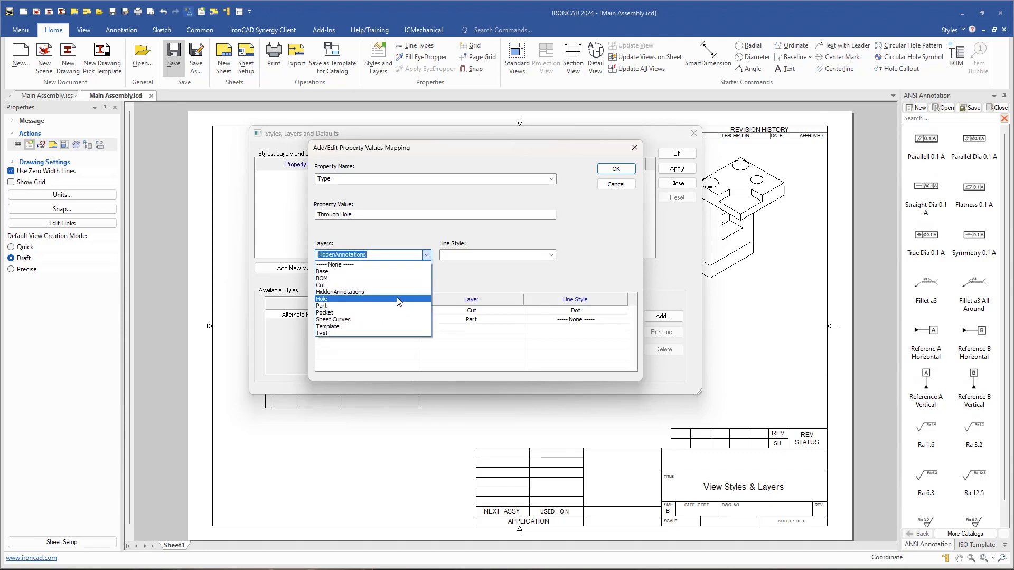
{"action": "left_click", "coordinate": [370, 301]}
{"action": "left_click", "coordinate": [363, 274]}
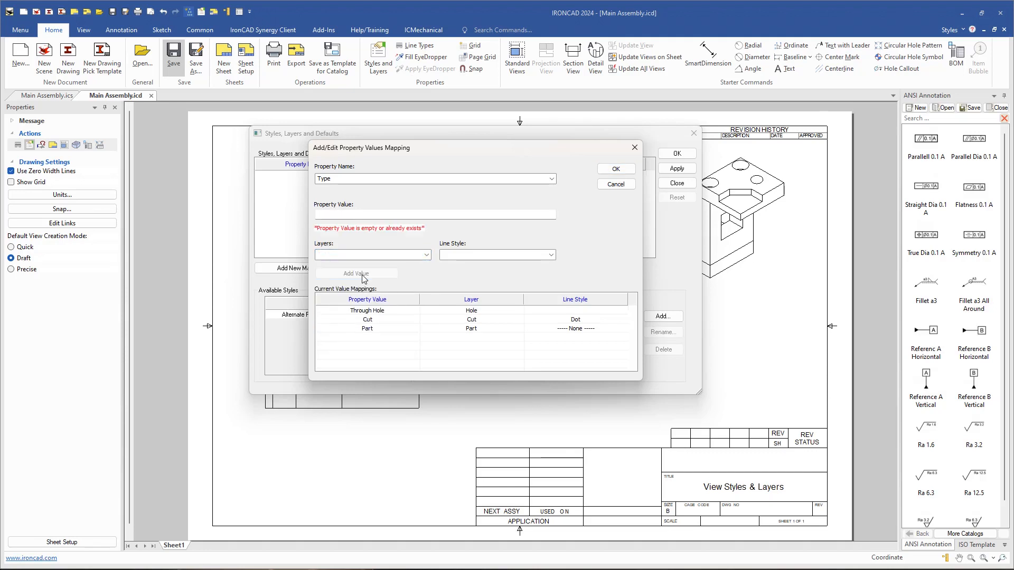
- Add a value mapping that assigns Pocket to the Pocket layer, and accept the Type property's value mappings
{"action": "left_click", "coordinate": [399, 215]}
{"action": "type", "text": "Pocket"}
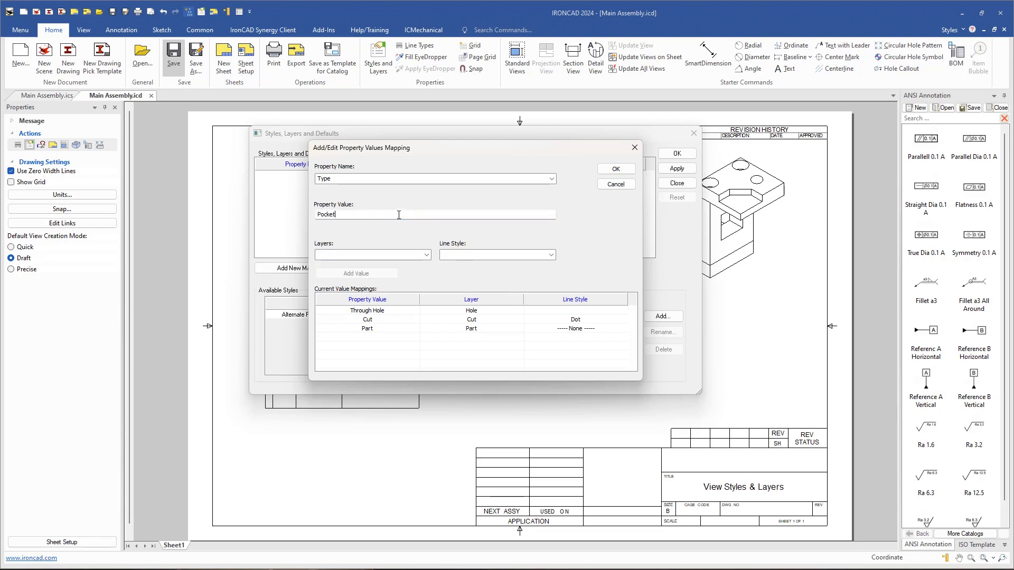
{"action": "left_click", "coordinate": [427, 256]}
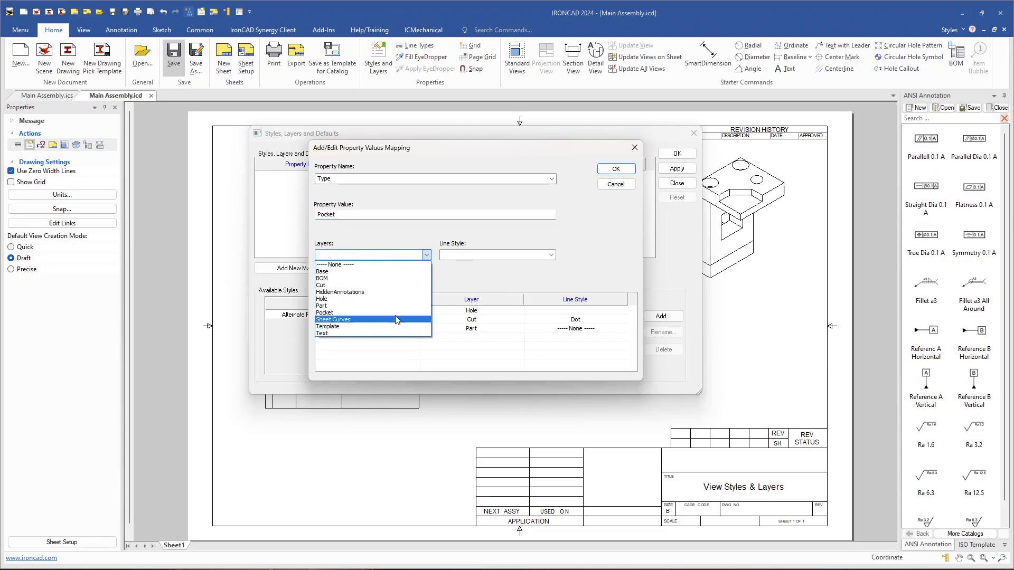
{"action": "left_click", "coordinate": [396, 312]}
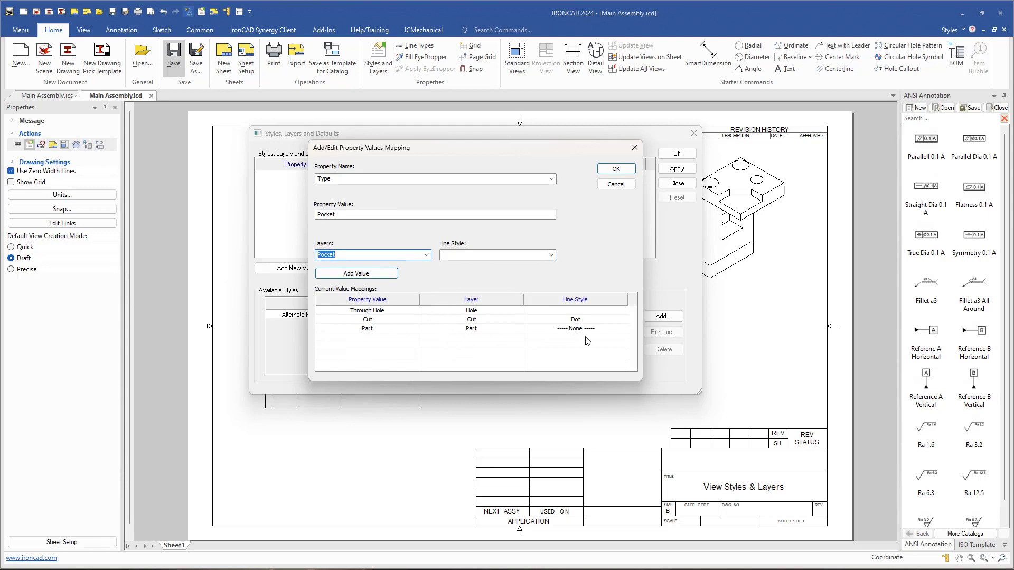
{"action": "left_click", "coordinate": [368, 275]}
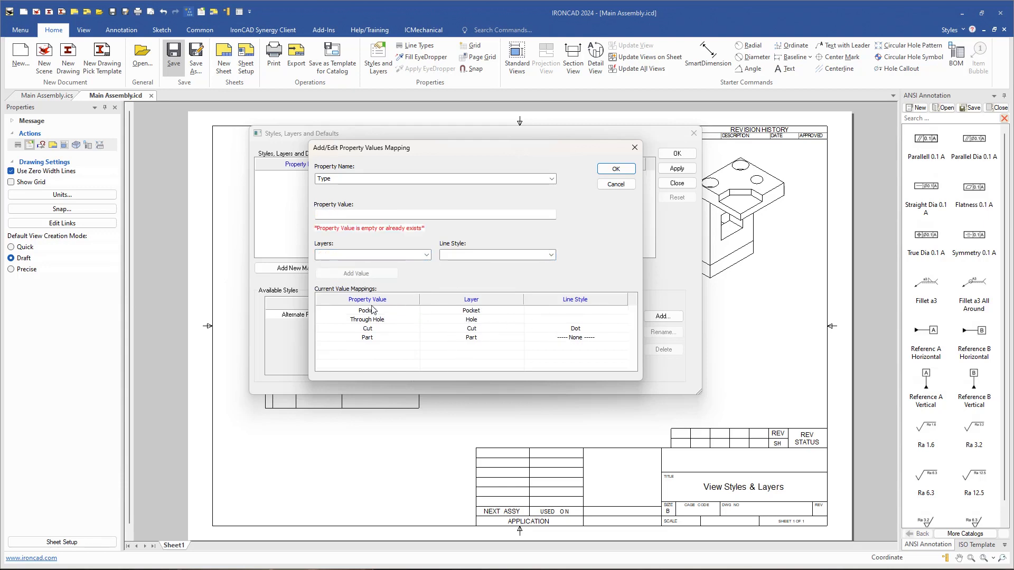
{"action": "left_click", "coordinate": [620, 169]}
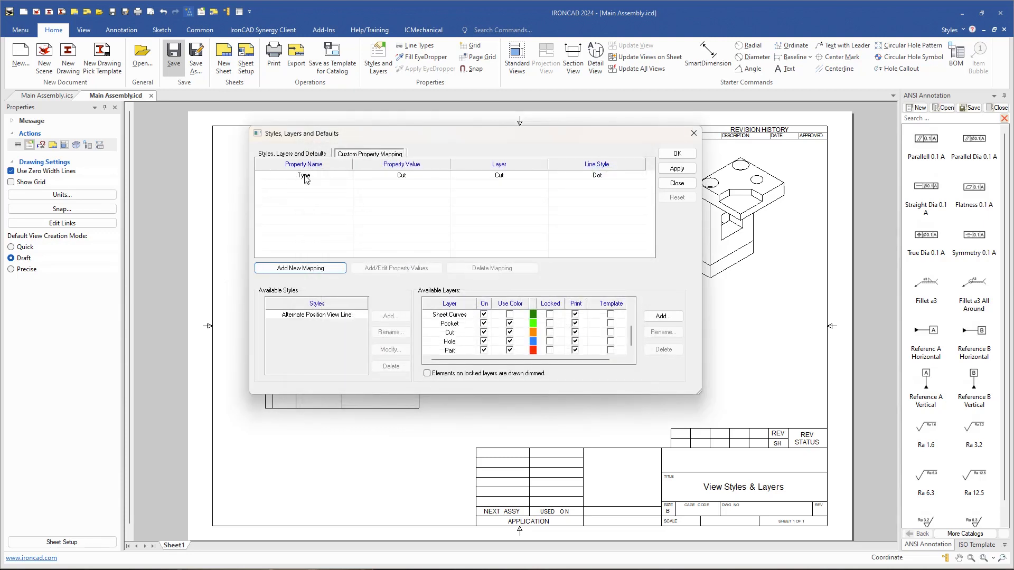
- Review the Part value in the Type mapping, then accept the custom property mapping and update all drawing views
{"action": "left_click", "coordinate": [444, 178]}
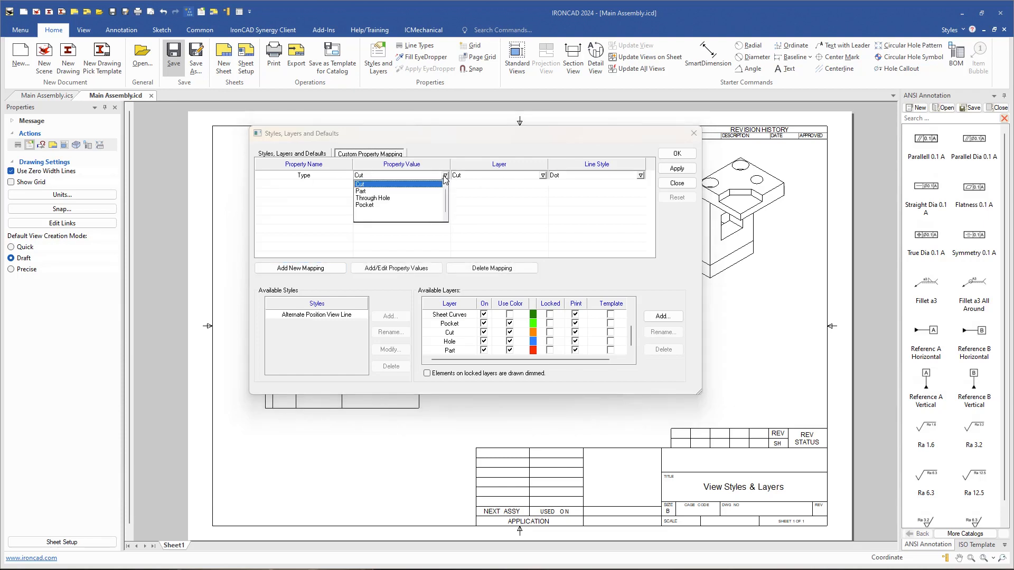
{"action": "left_click", "coordinate": [410, 191]}
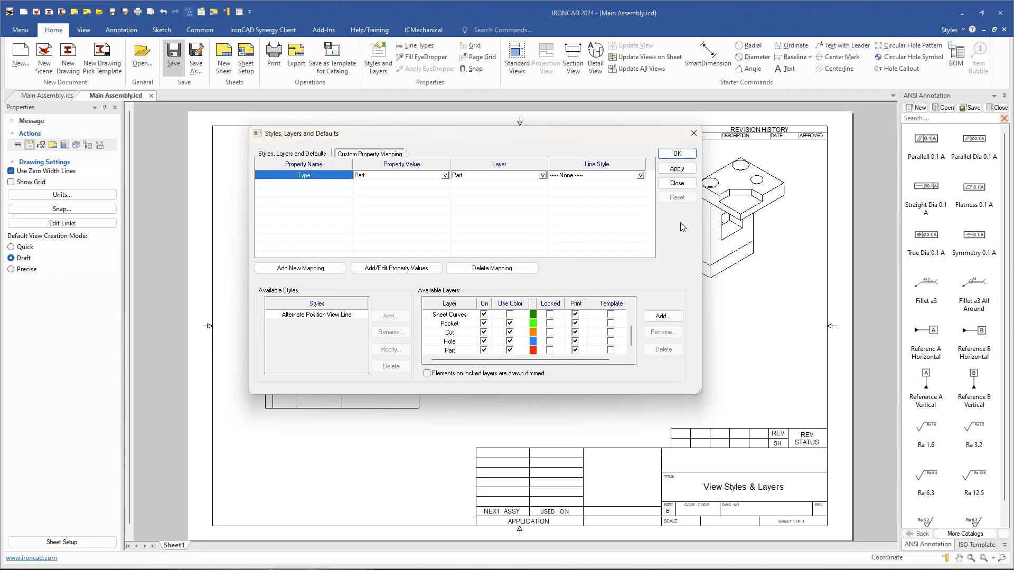
{"action": "left_click", "coordinate": [675, 154]}
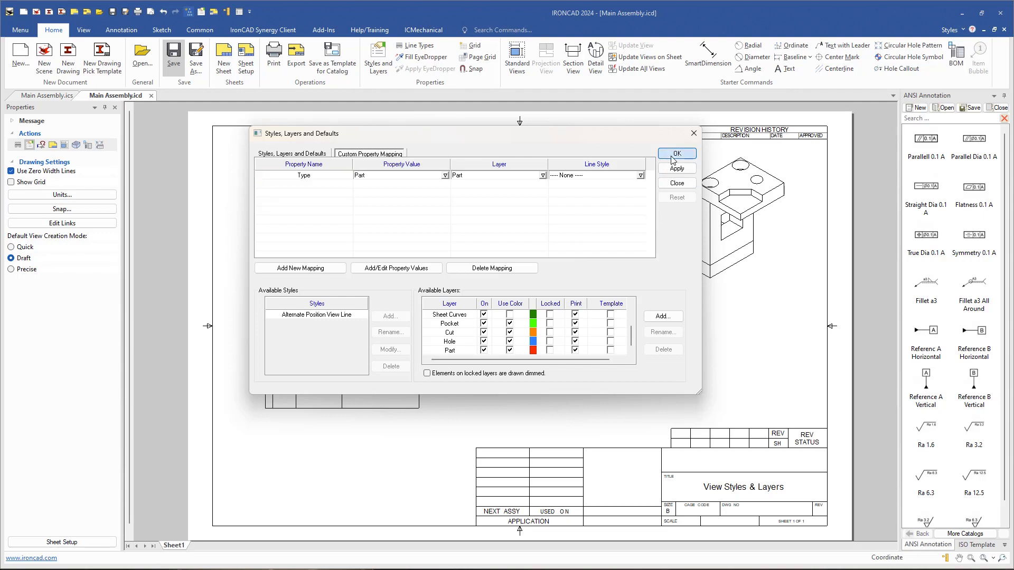
{"action": "left_click", "coordinate": [631, 69]}
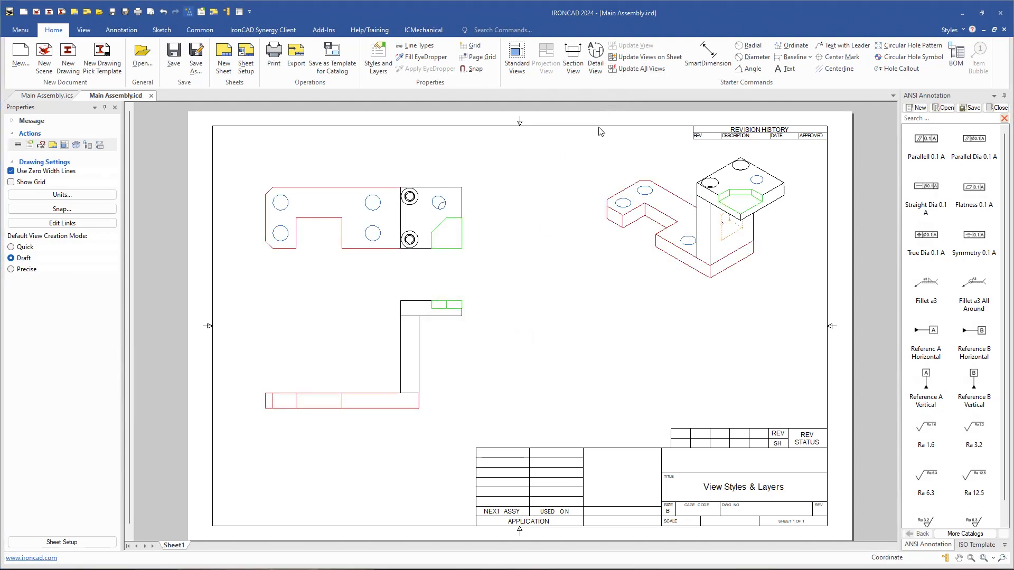